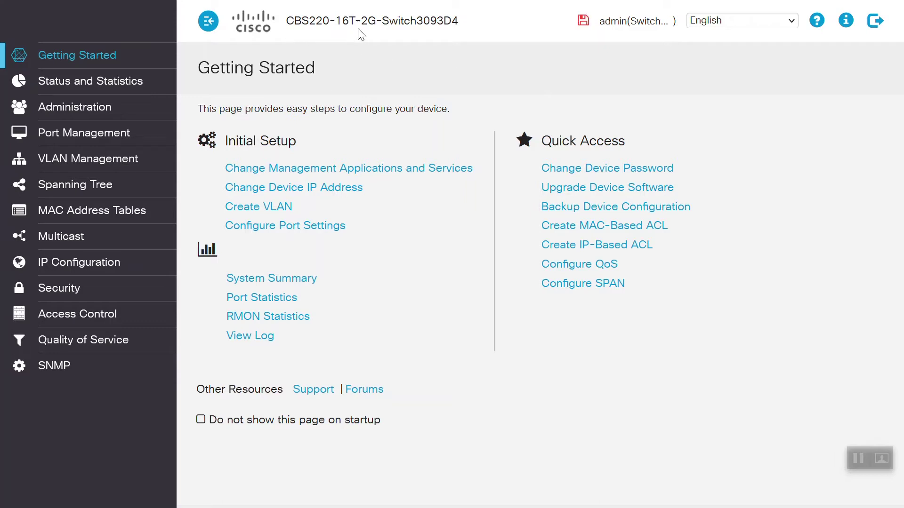
Check the switch's firmware version in the About box, then go to Administration > CBD Settings.
left_click(845, 21)
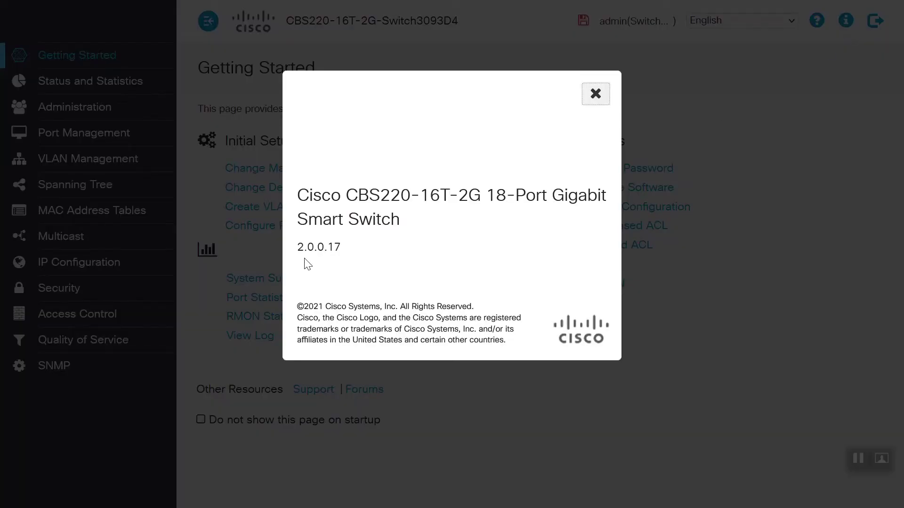
left_click(602, 95)
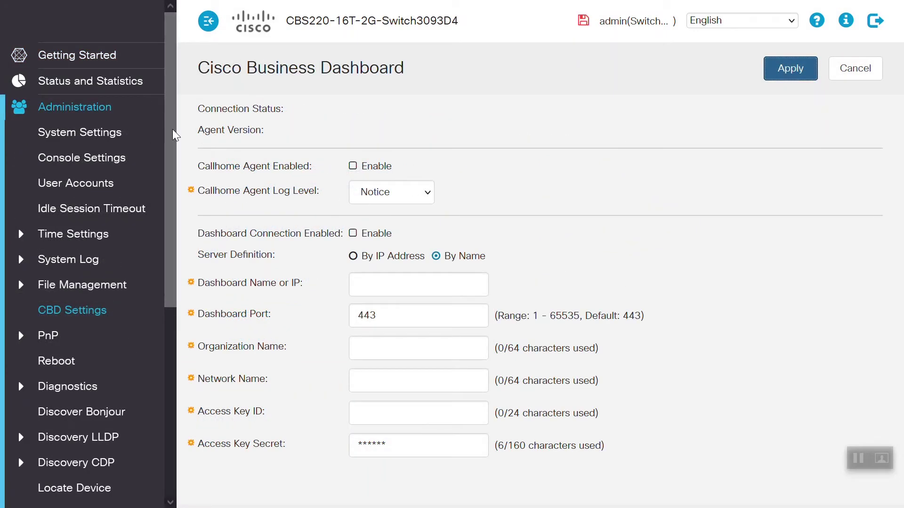
left_click_drag(174, 135, 173, 333)
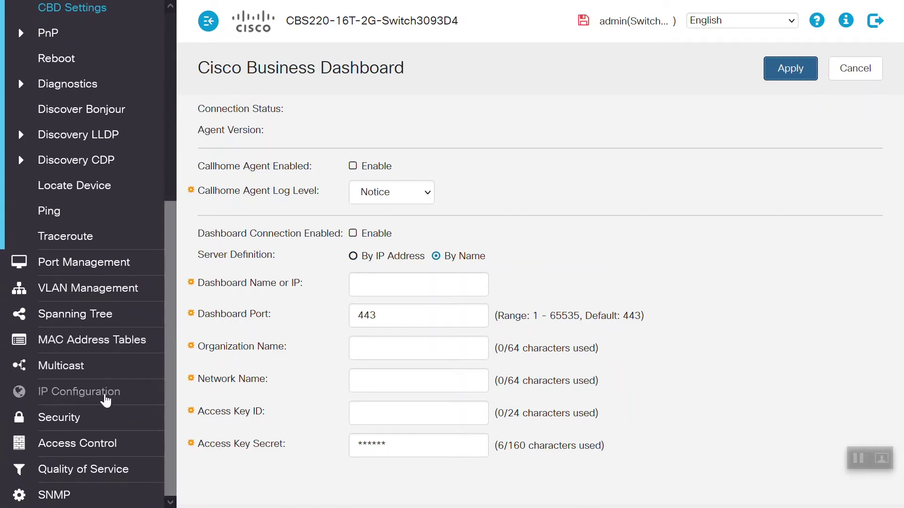
Open the CA certificate import form under Security > Certificate Settings, then close it without importing.
left_click(70, 418)
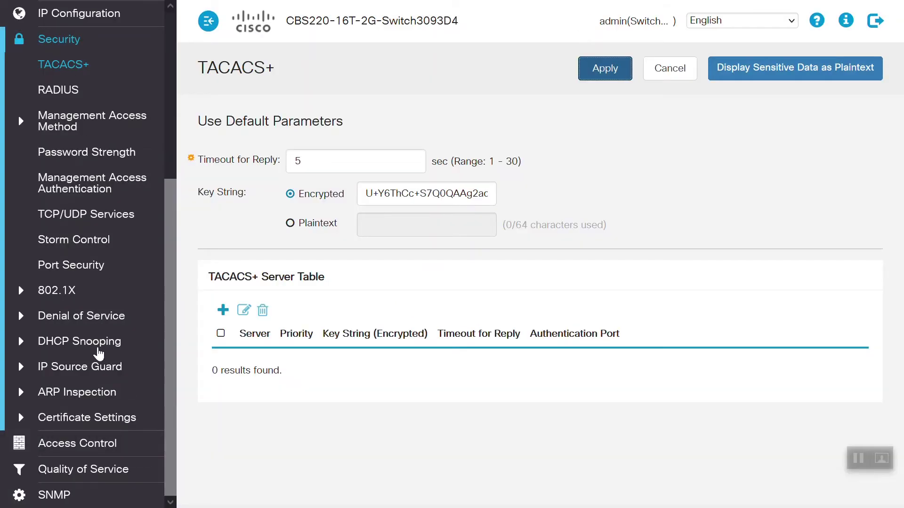
left_click(84, 420)
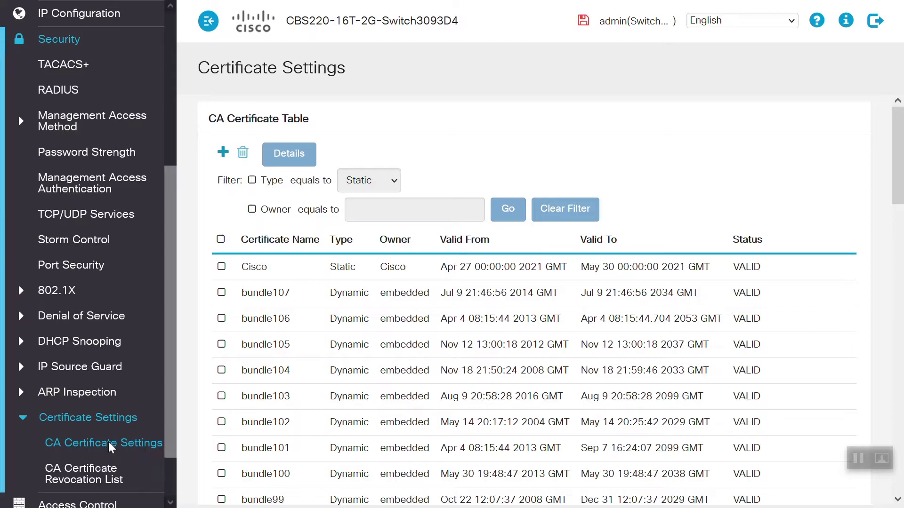
left_click(110, 446)
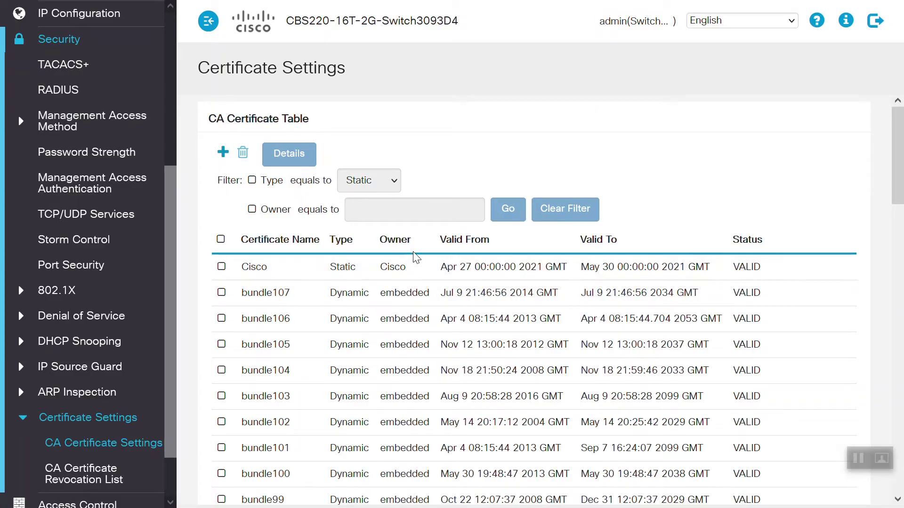
left_click(223, 151)
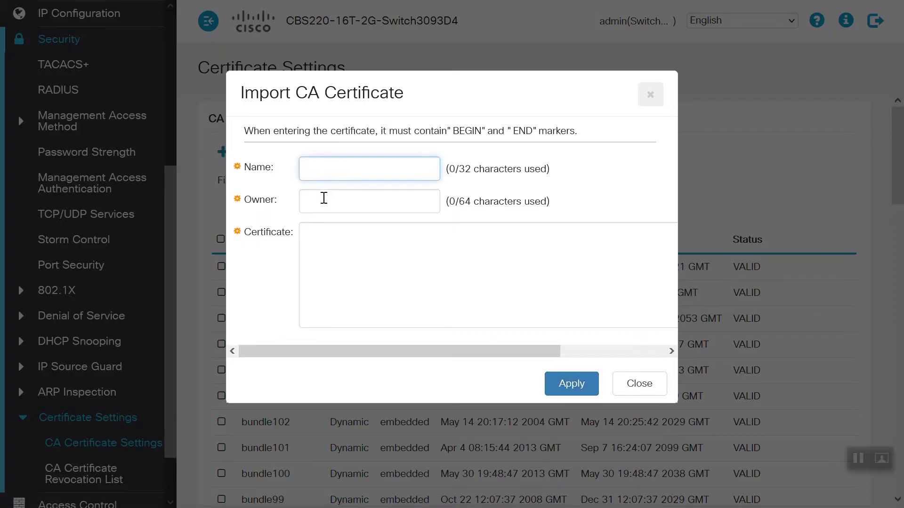
left_click(324, 198)
left_click(329, 240)
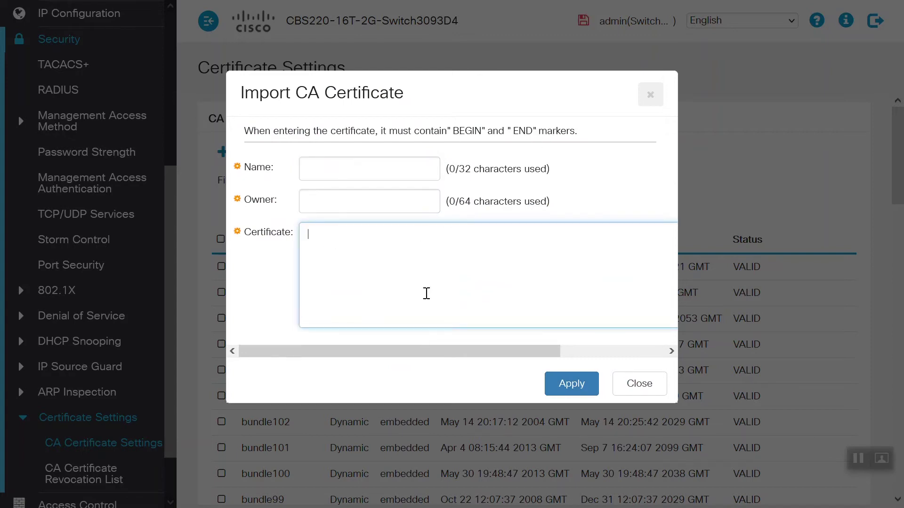
left_click(639, 390)
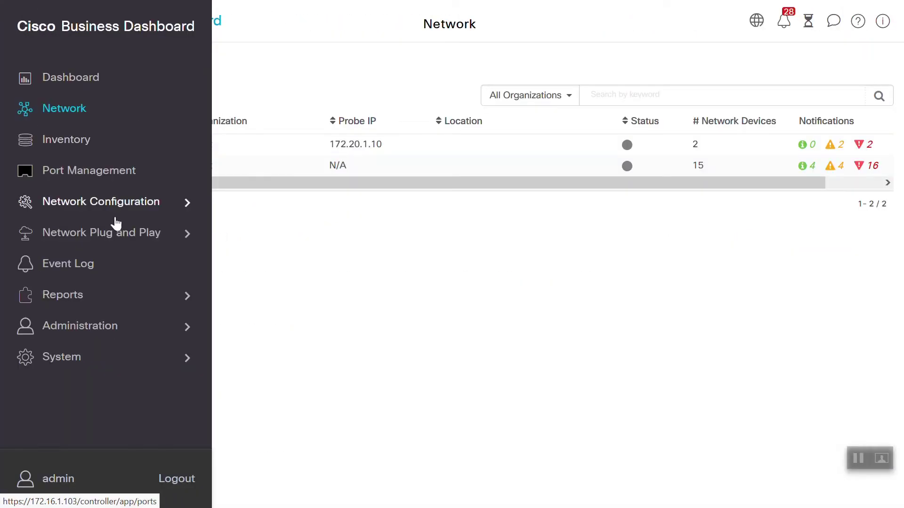
Download the dashboard's system certificate from System > Certificate and save it as system.cert.pem.
left_click(78, 360)
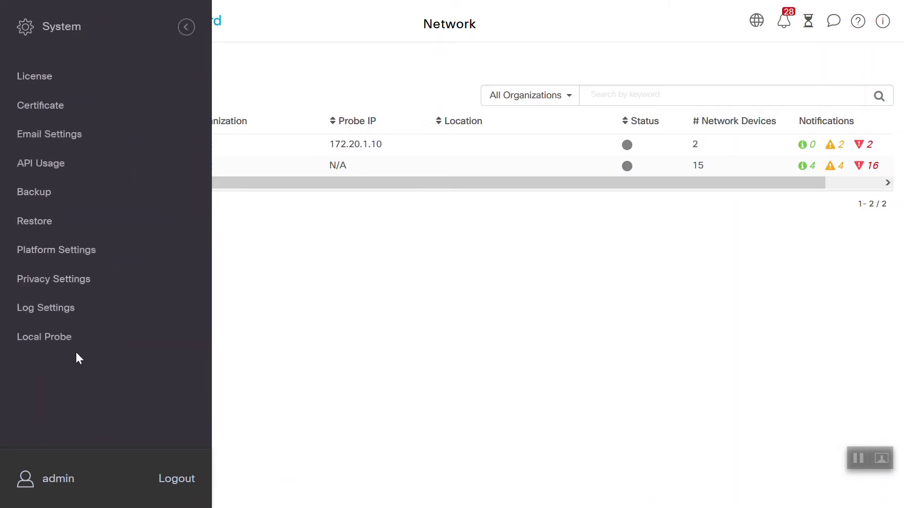
left_click(55, 114)
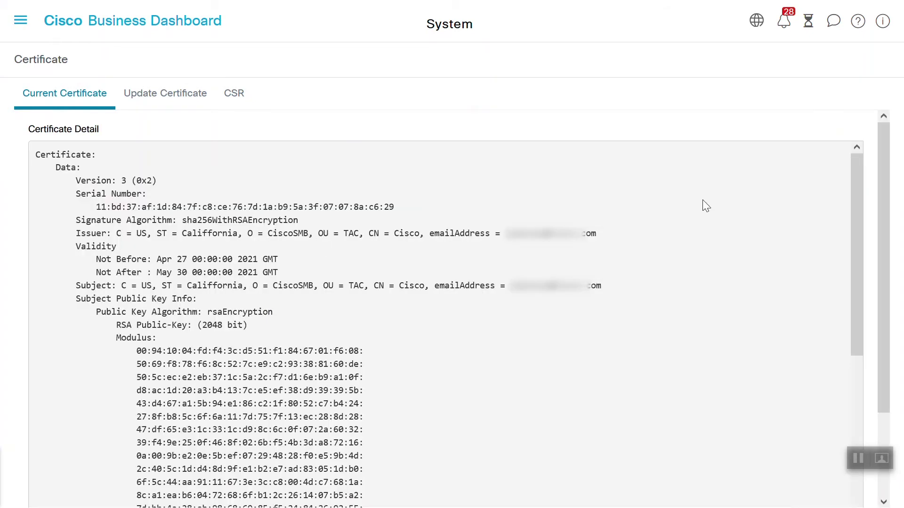
left_click_drag(860, 180, 860, 371)
left_click_drag(886, 321, 887, 416)
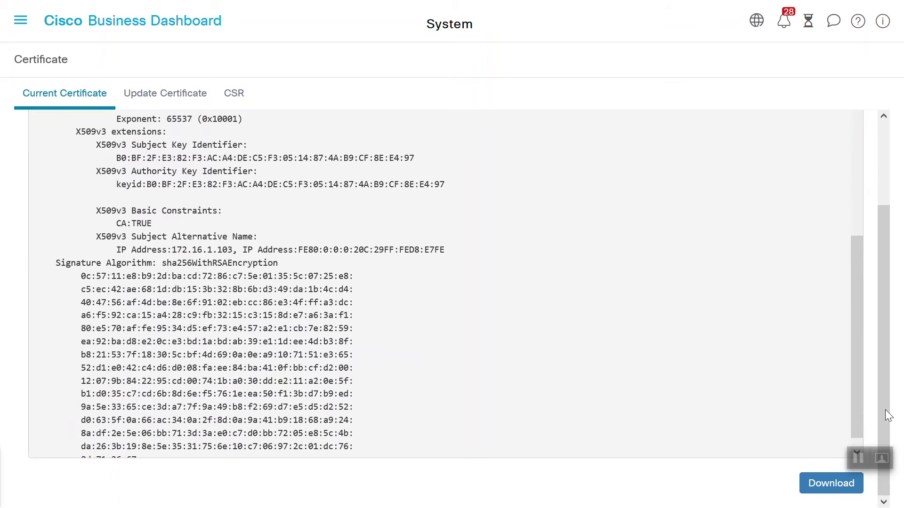
left_click(824, 491)
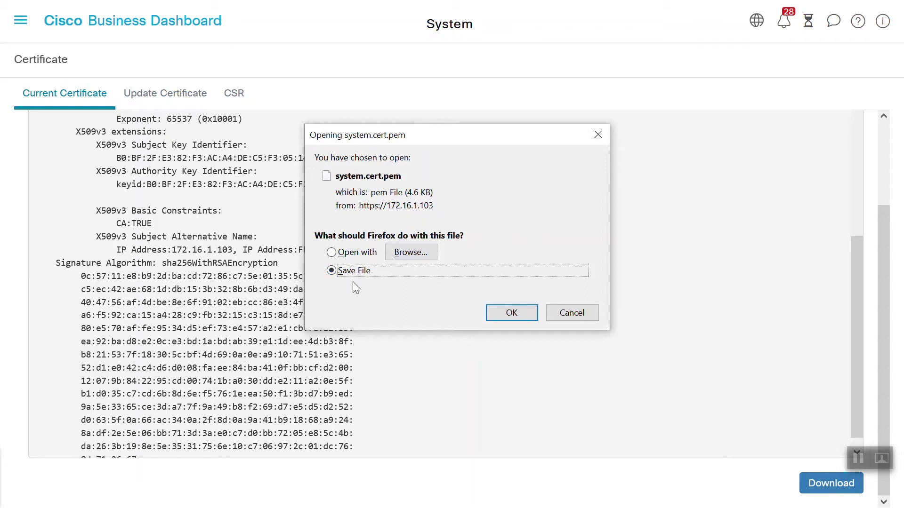
left_click(511, 314)
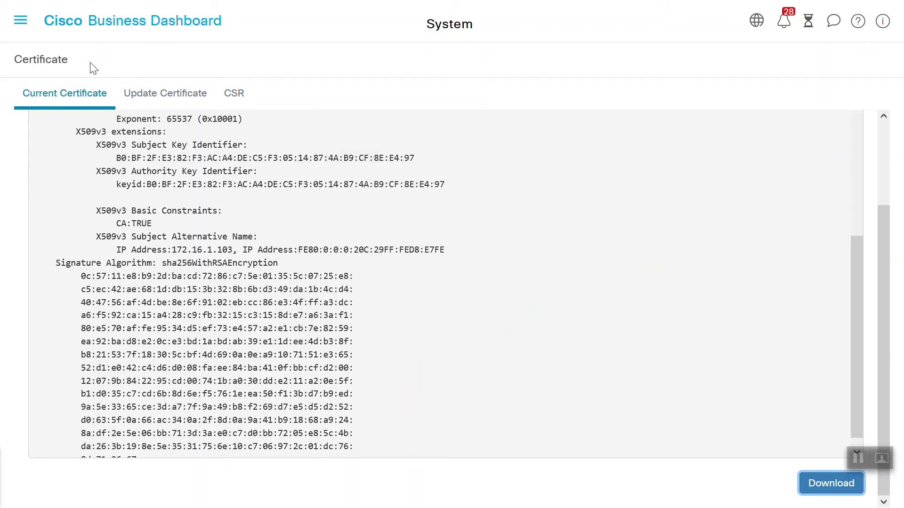
Open the admin user's details under Administration > Users in the dashboard.
left_click(20, 20)
left_click(186, 26)
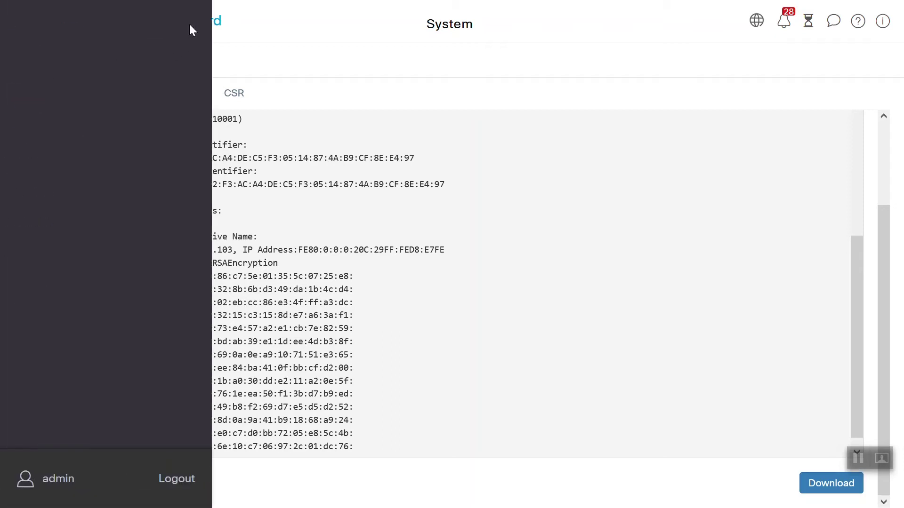
left_click(89, 331)
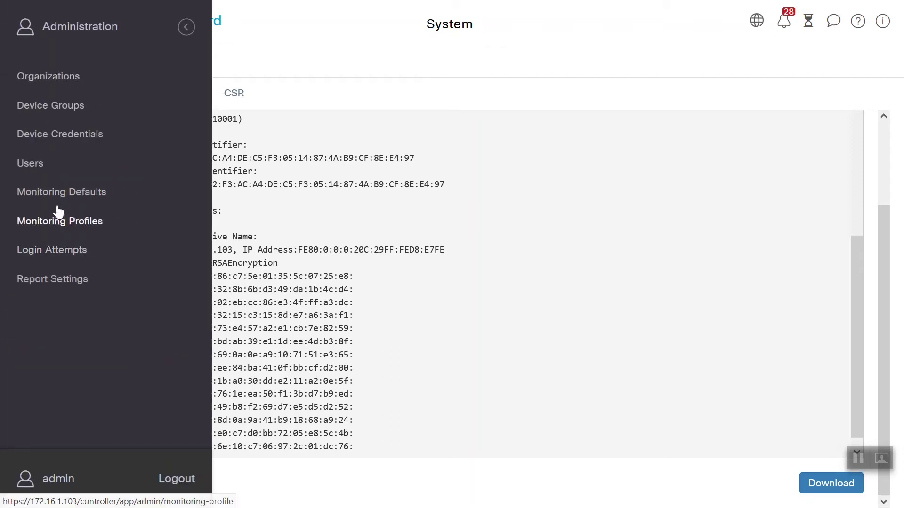
left_click(36, 172)
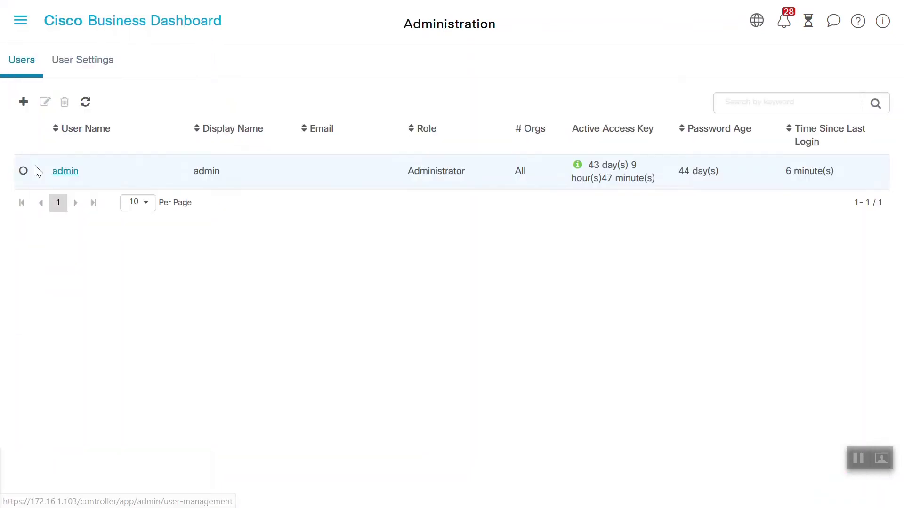
left_click(77, 173)
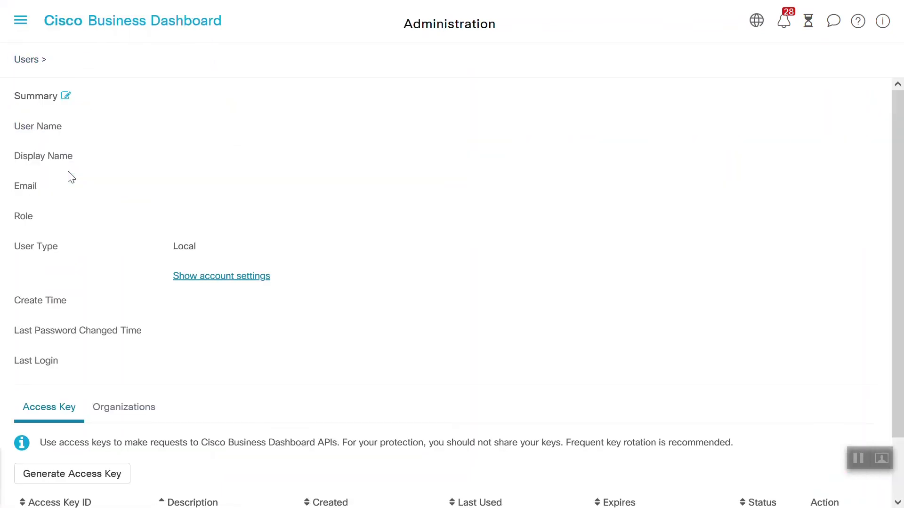
scroll(888, 109, "down", 4)
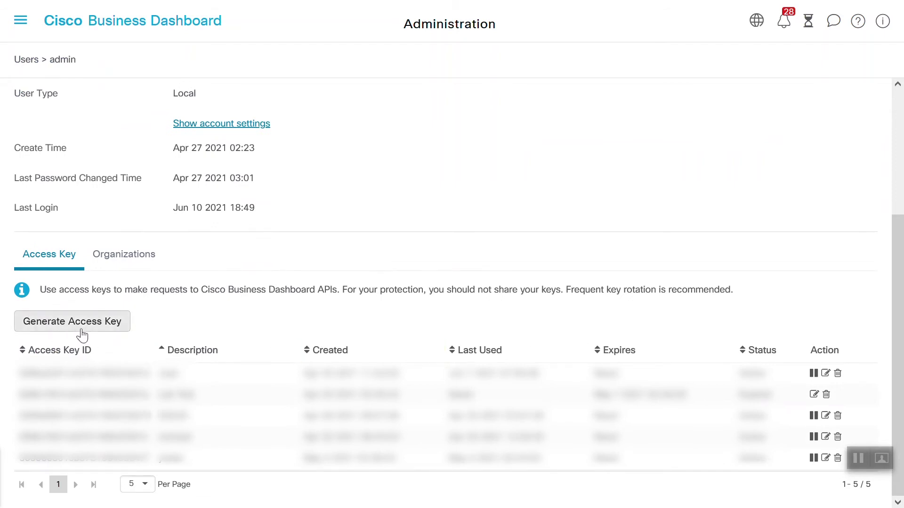
Generate an access key described as CBS220, keeping the Jun 17 2021 18:54 expiry.
left_click(116, 323)
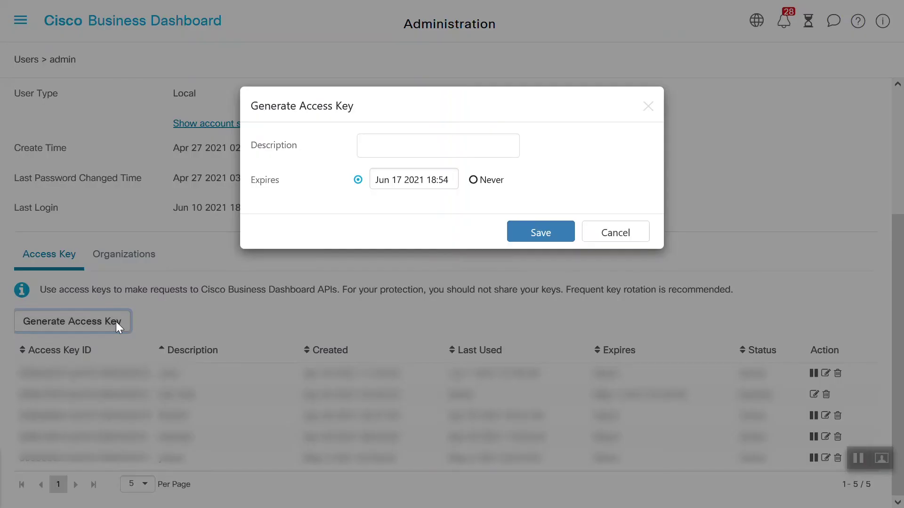
left_click(381, 145)
type("CBS2")
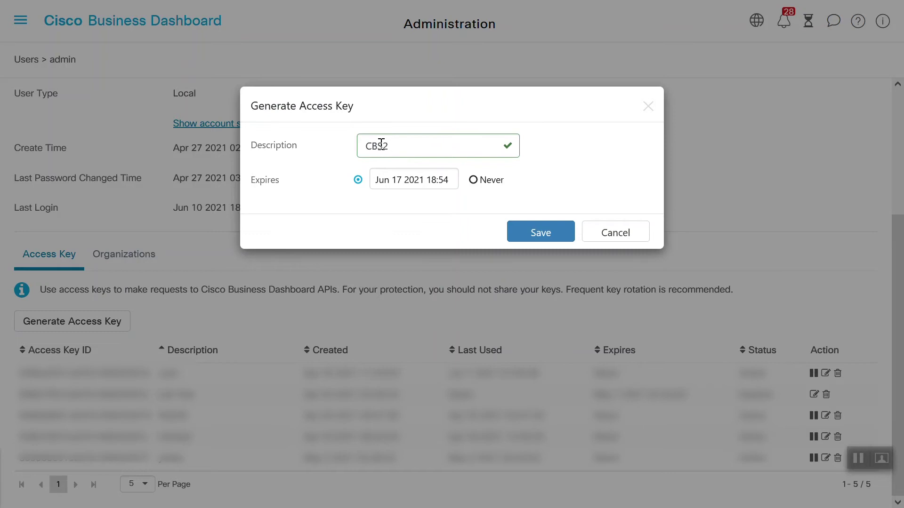
type("20")
left_click(409, 187)
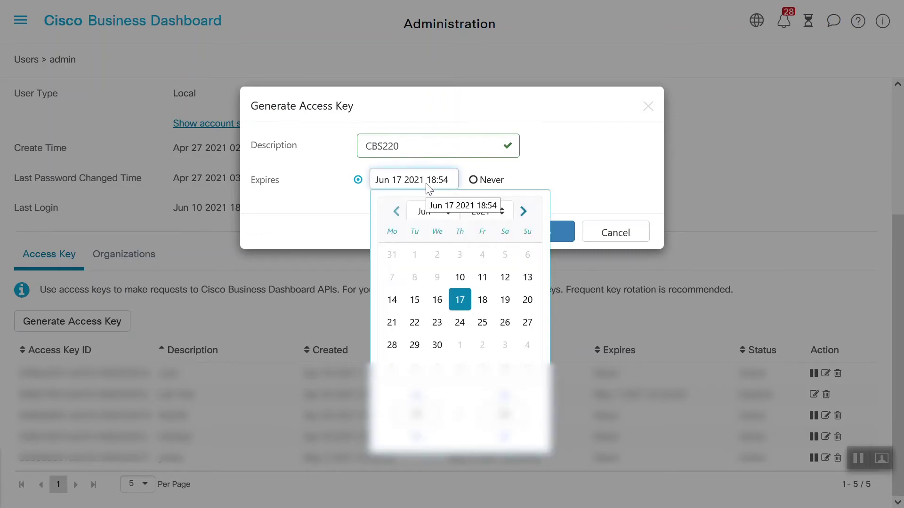
left_click(549, 171)
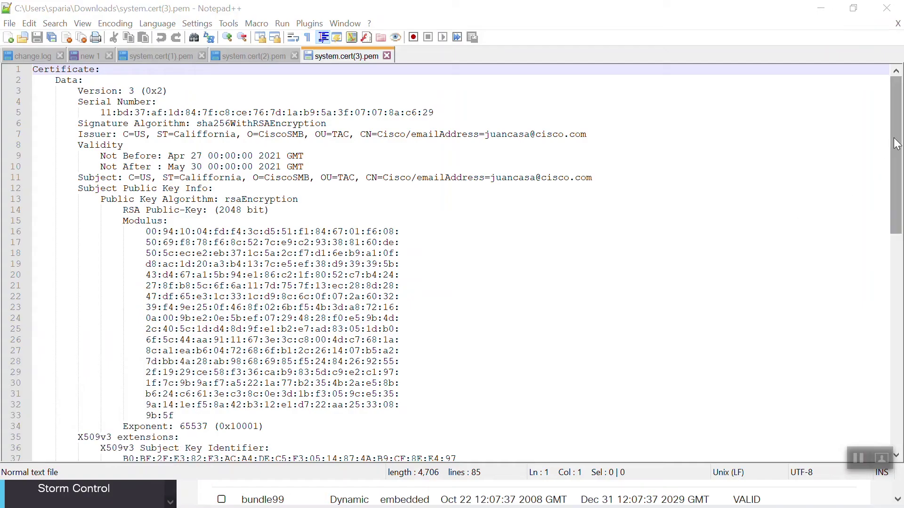
Review the BEGIN/END CERTIFICATE block in system.cert(3).pem, then return to the switch's certificate page.
scroll(452, 263, "down", 1)
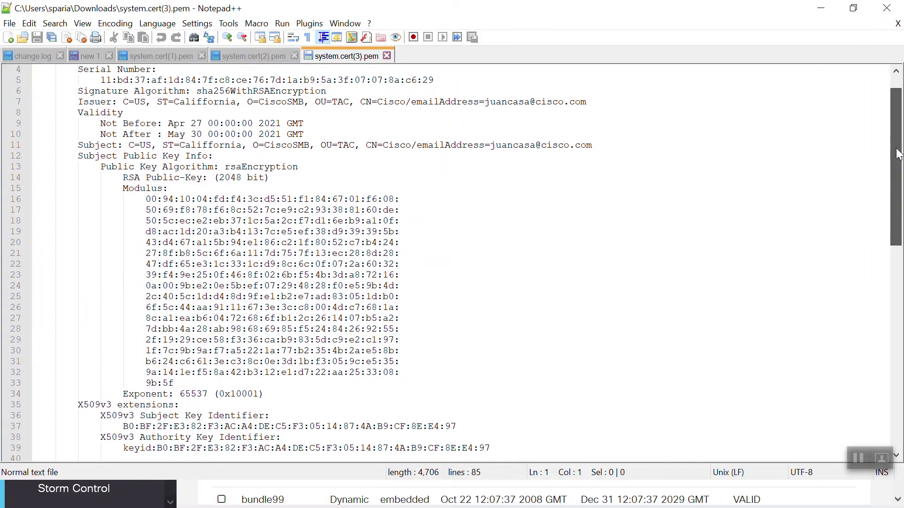
scroll(451, 264, "up", 1)
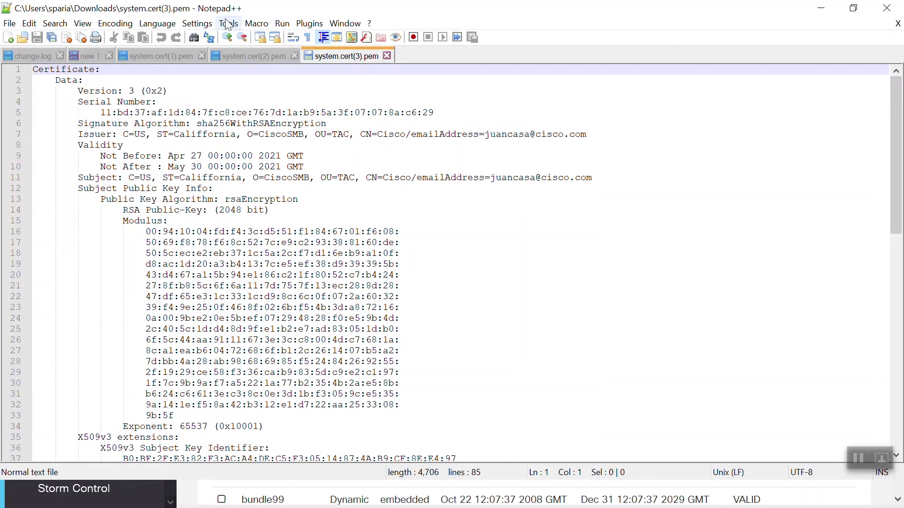
scroll(899, 100, "down", 16)
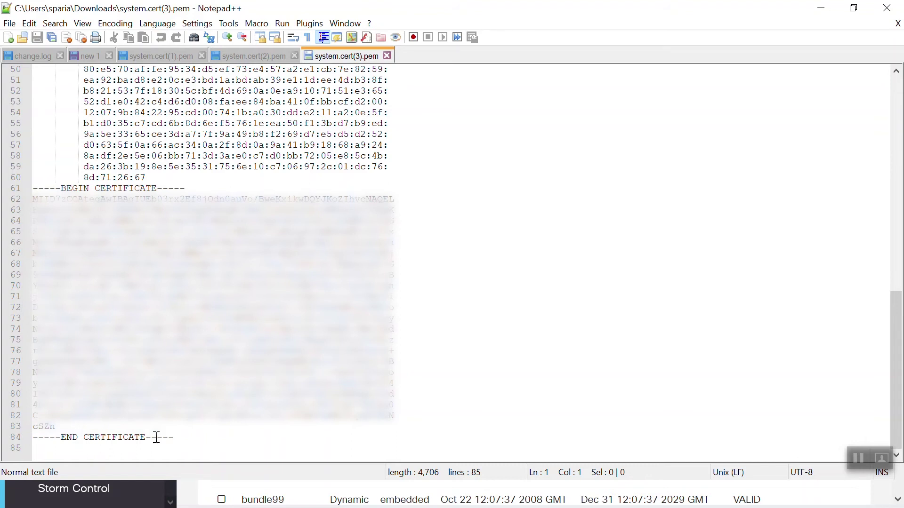
key("alt+Tab")
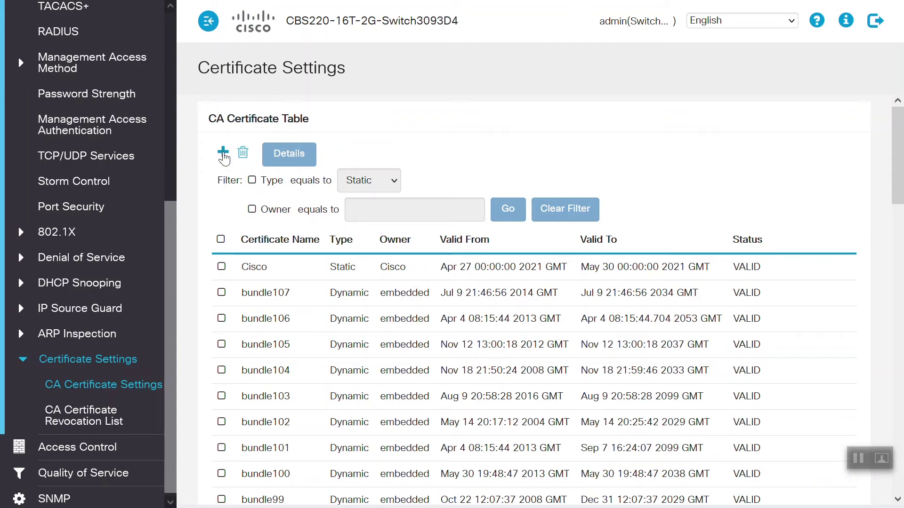
Import a CA certificate named Cisco, owner Cisco, with the pasted dashboard certificate.
left_click(222, 153)
left_click(322, 170)
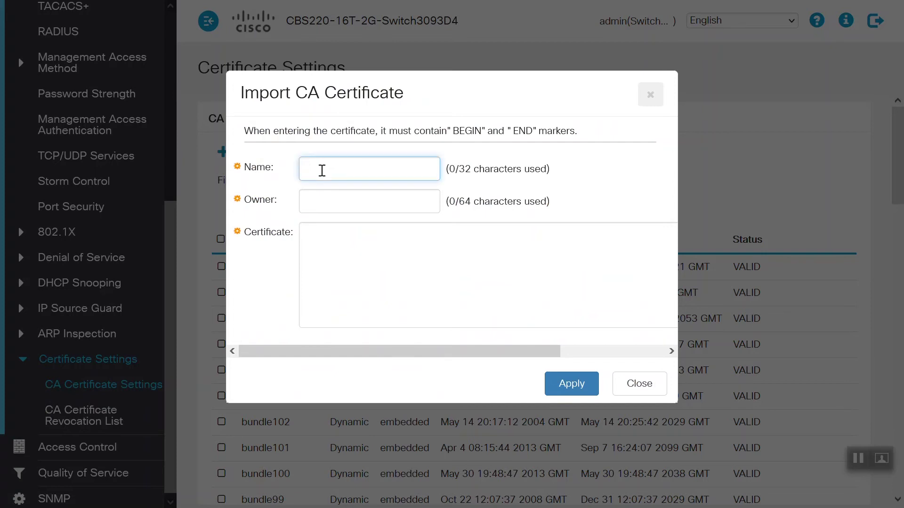
type("Cisco")
key("Tab")
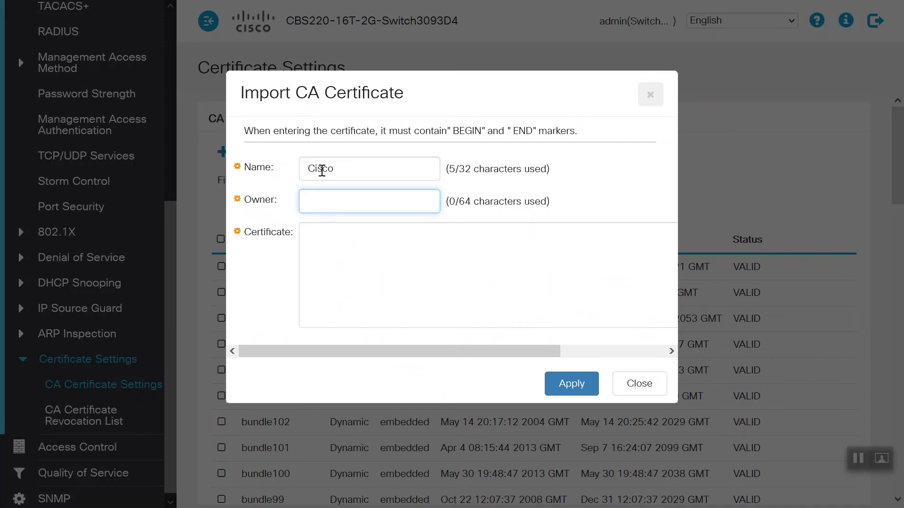
type("Cisco")
left_click(330, 234)
key("ctrl+v")
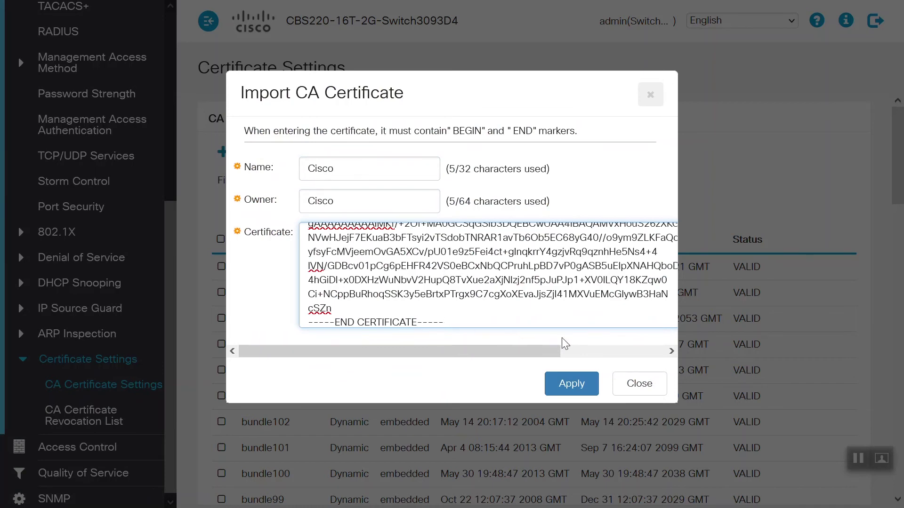
scroll(594, 337, "up", 5)
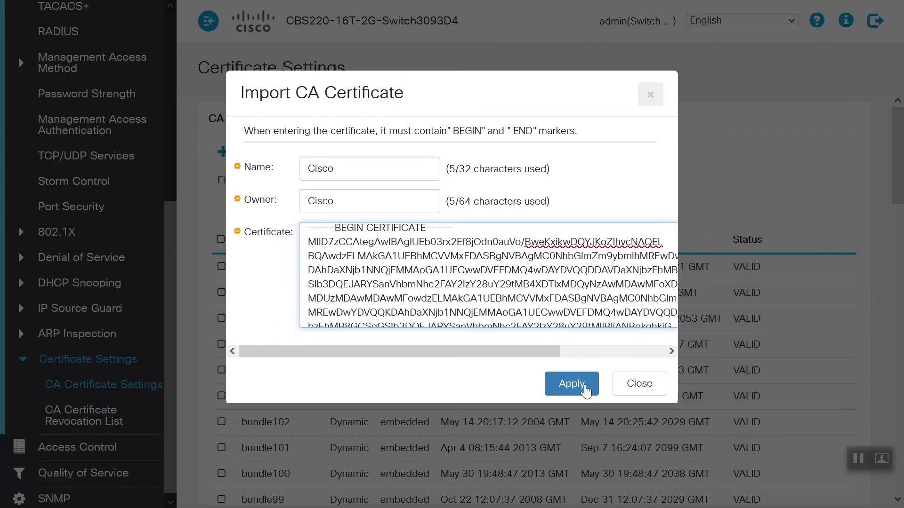
left_click(565, 395)
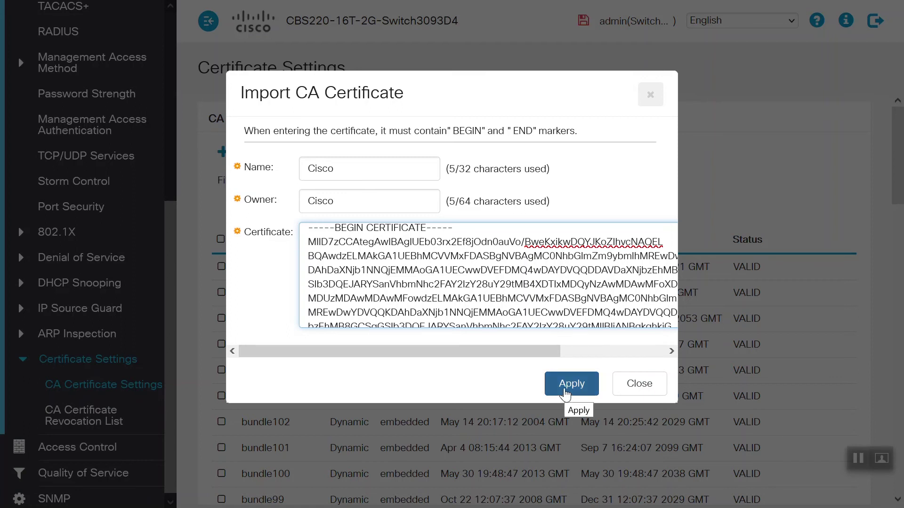
left_click(564, 394)
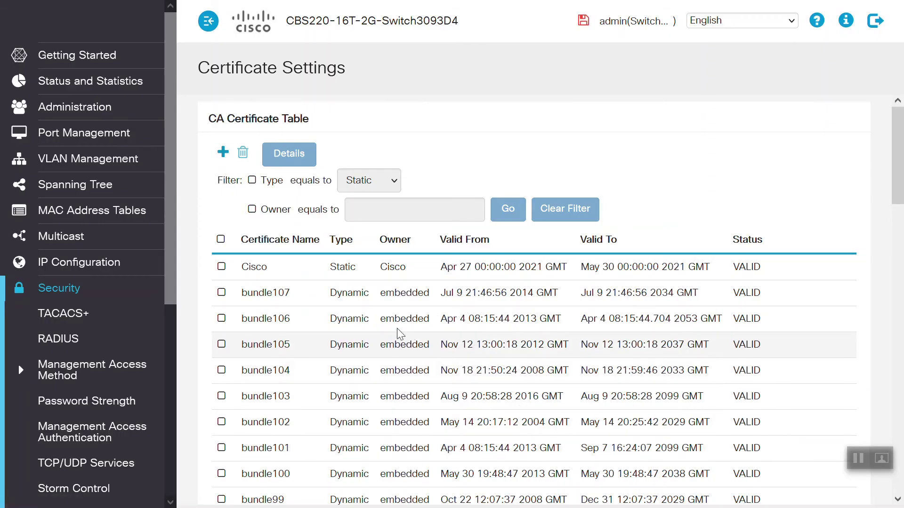
On Administration > CBD Settings, tick Callhome Agent Enable and keep log level Notice.
left_click(93, 112)
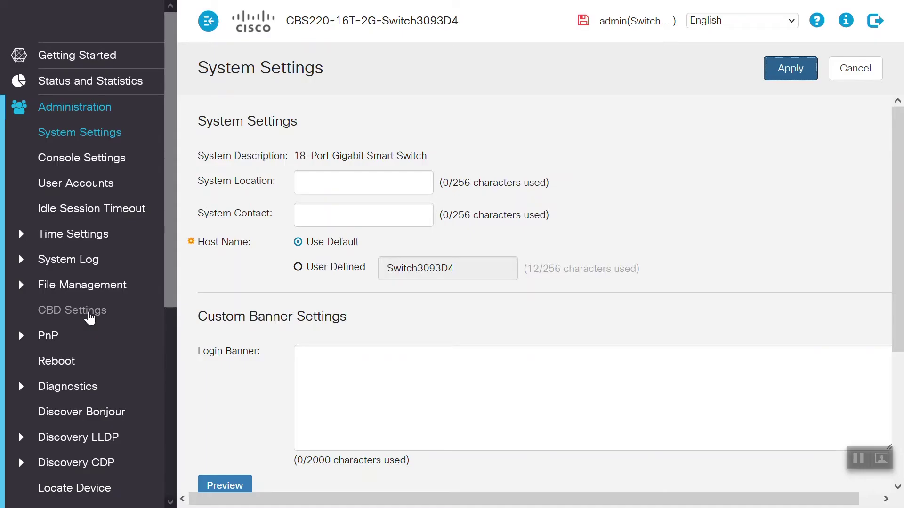
left_click(90, 319)
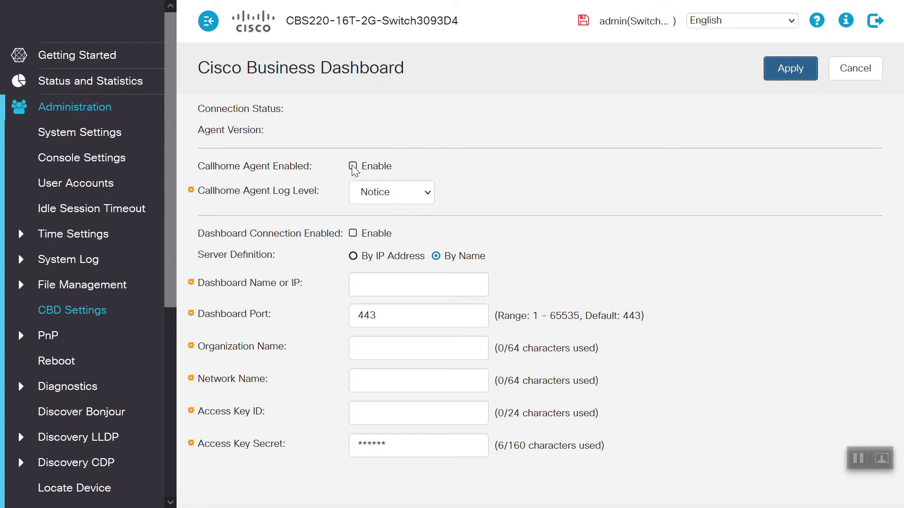
left_click(352, 166)
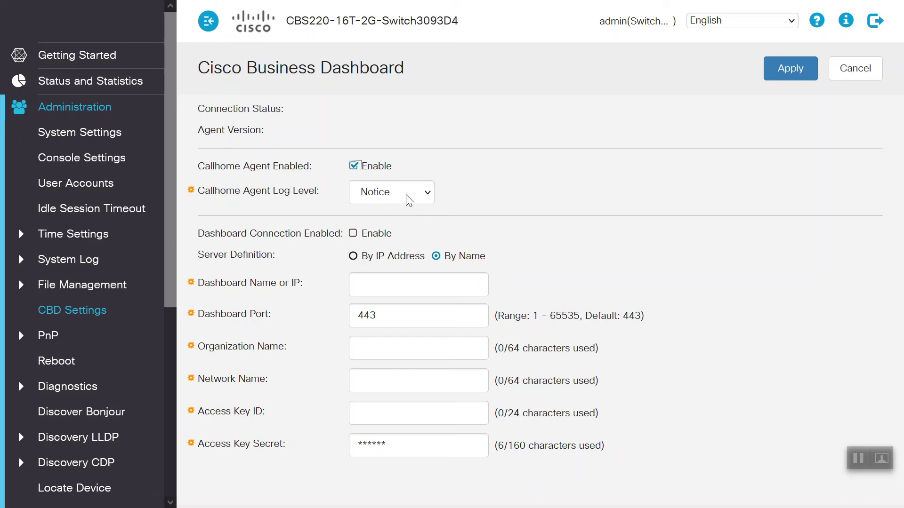
left_click(427, 196)
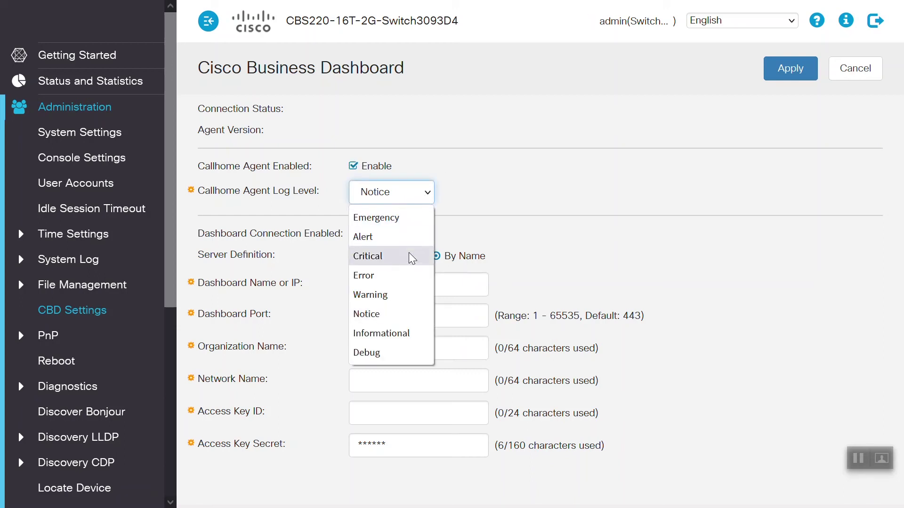
left_click(395, 316)
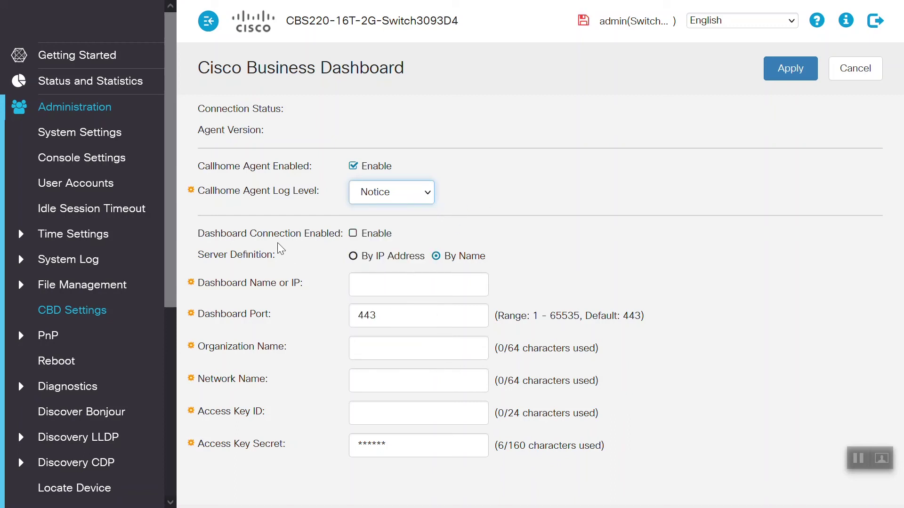
Enable the dashboard connection by IP address 172.16.1.103 on port 443.
left_click(356, 238)
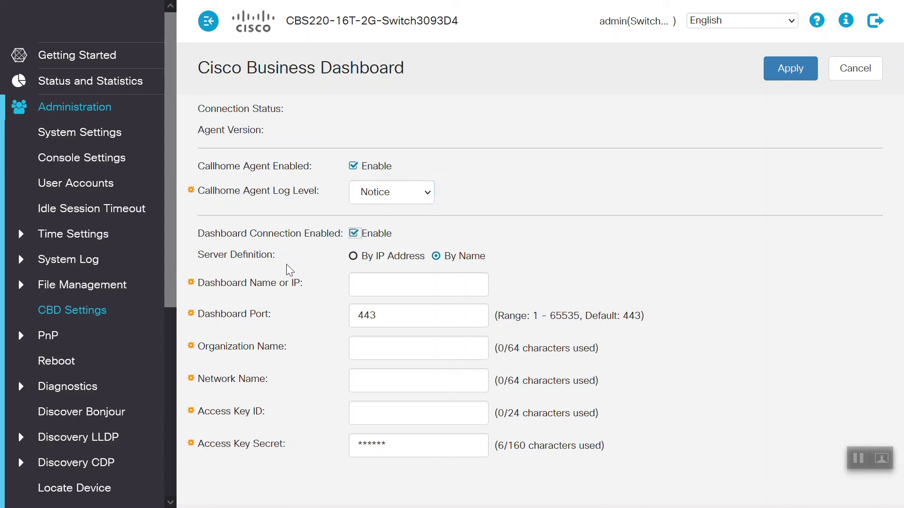
left_click(354, 257)
left_click(384, 285)
type("172")
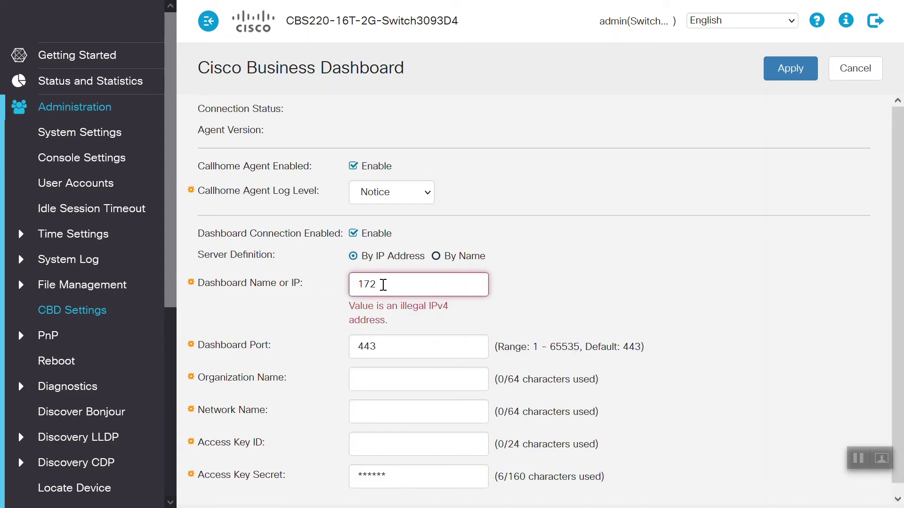
type(".16.1.103")
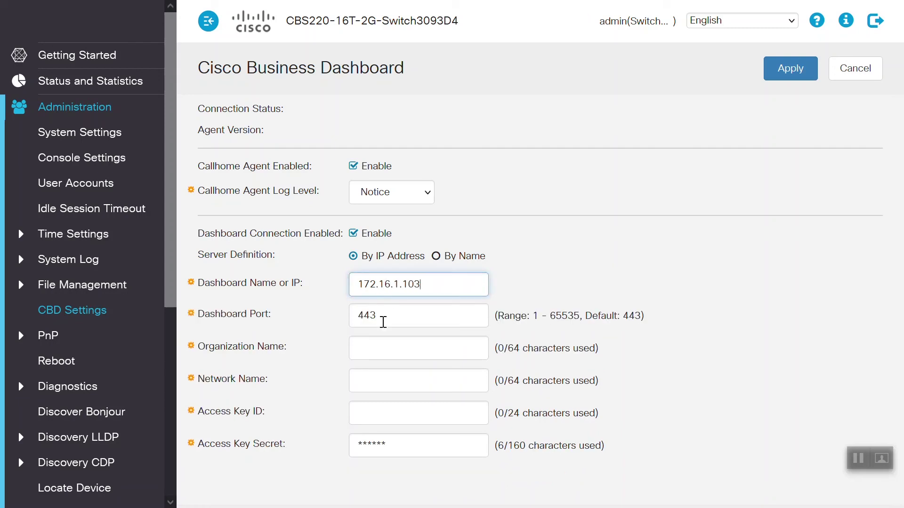
left_click_drag(383, 318, 350, 313)
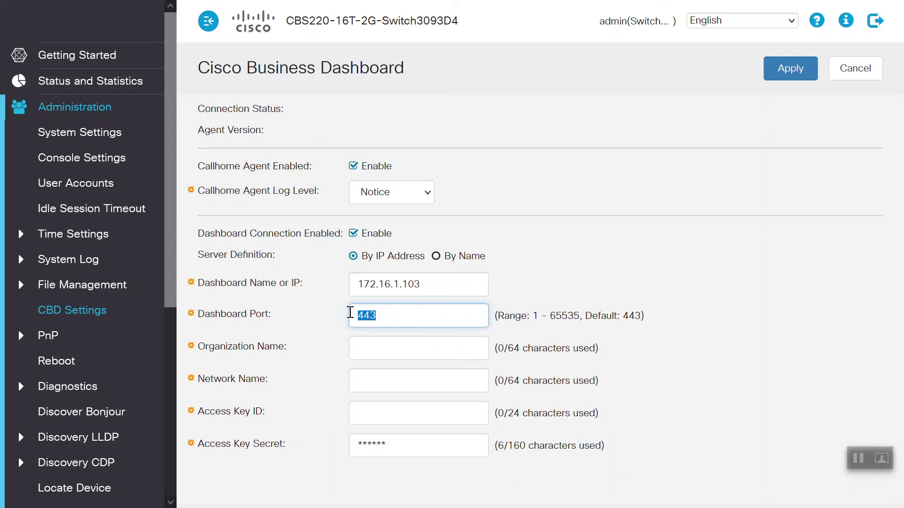
Enter organization Default, network Local Network, paste the access key ID, and apply.
left_click(384, 349)
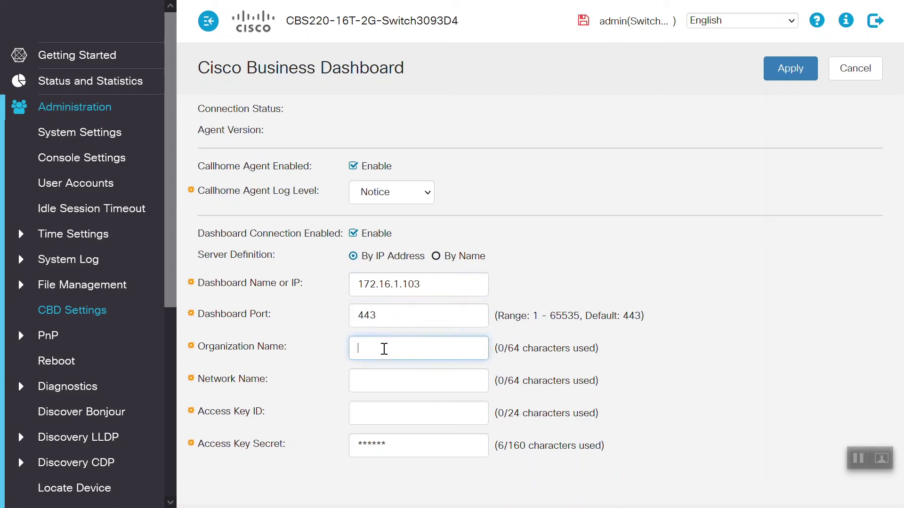
type("Default")
left_click(406, 380)
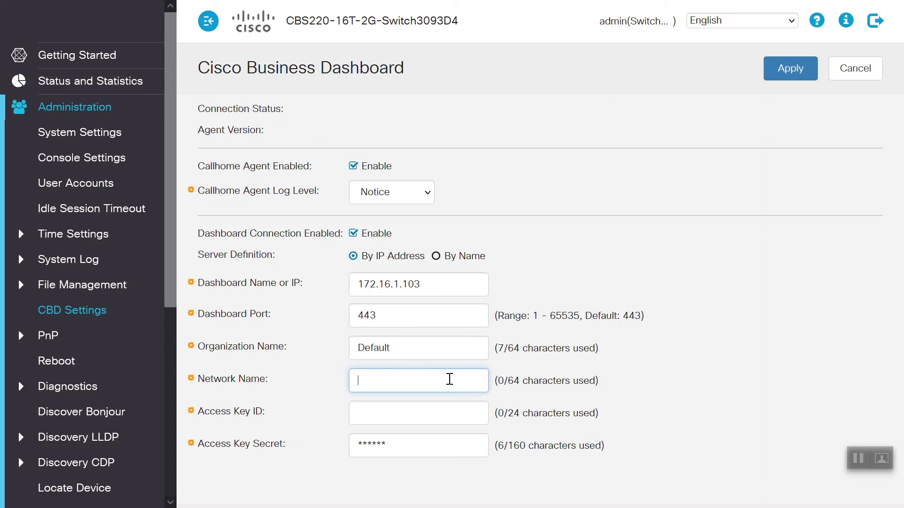
type("Local Network")
left_click(404, 419)
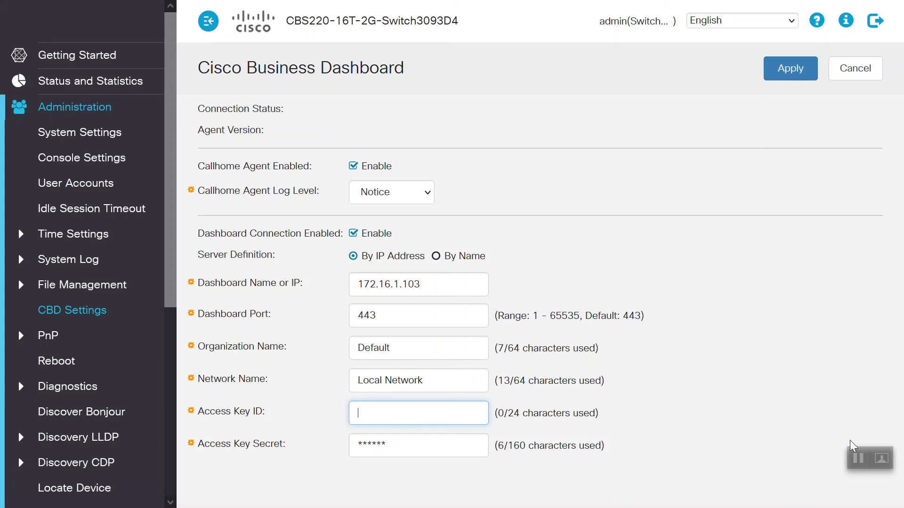
key("ctrl+v")
left_click(508, 449)
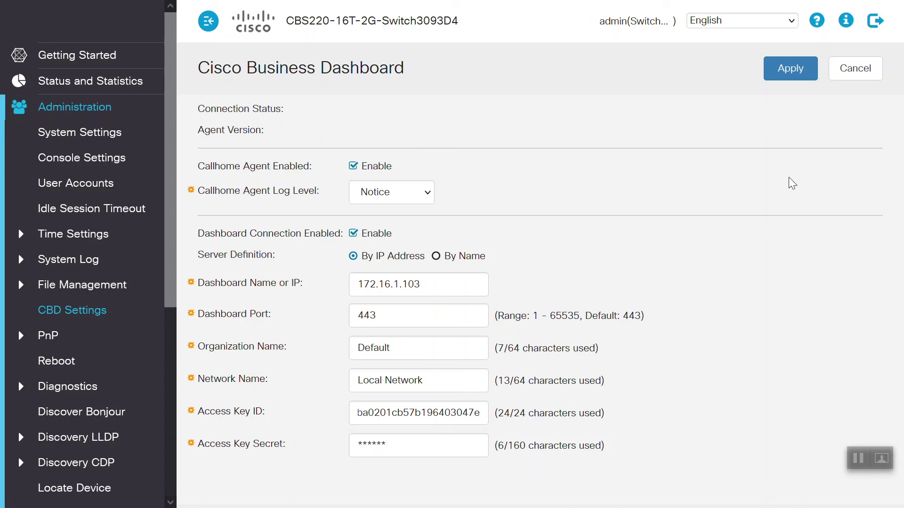
left_click(789, 75)
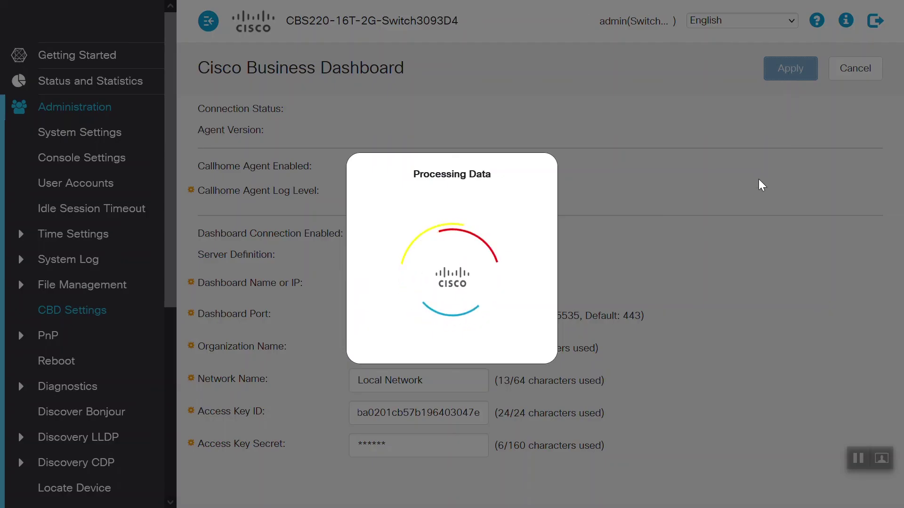